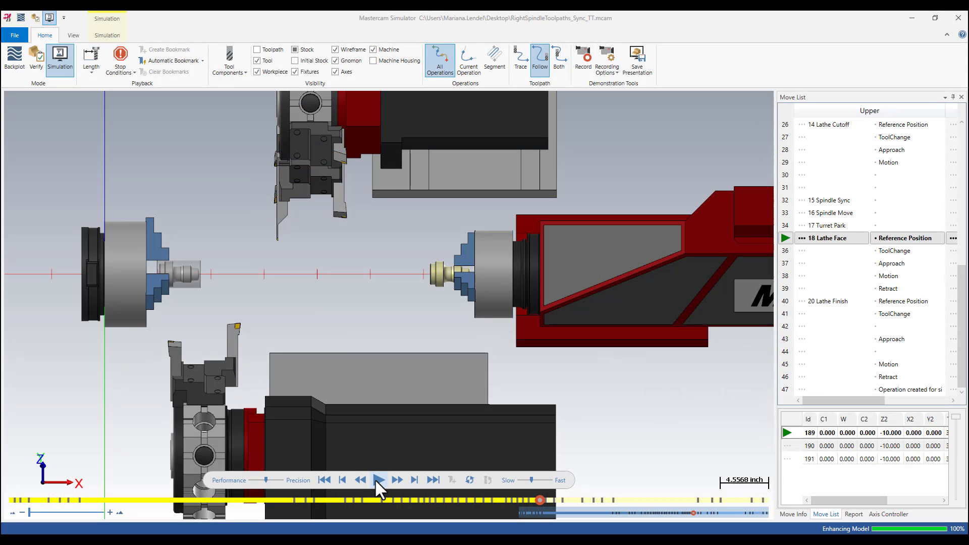
- Play the simulation and jump to the Lathe Face (row 37) and Lathe Finish (row 43) approach moves
left_click(377, 480)
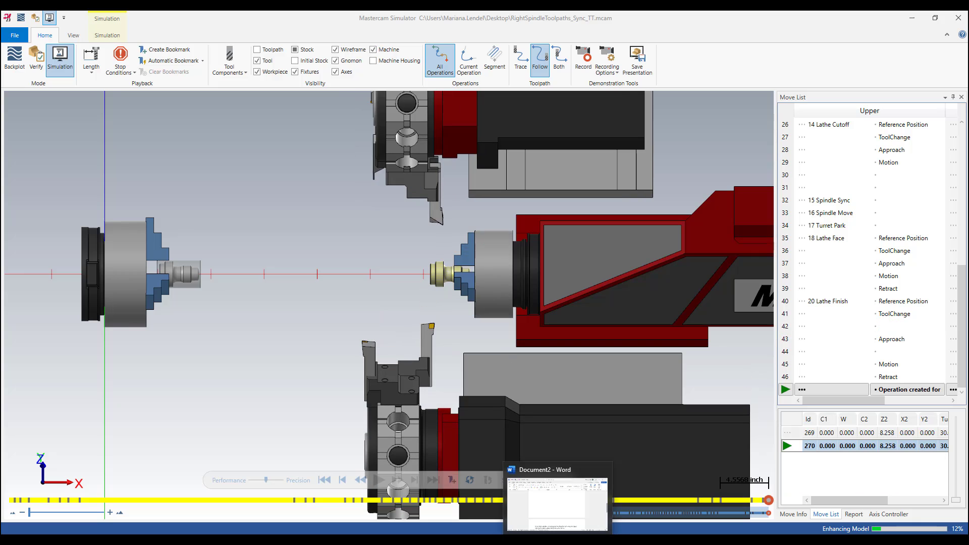
double_click(886, 265)
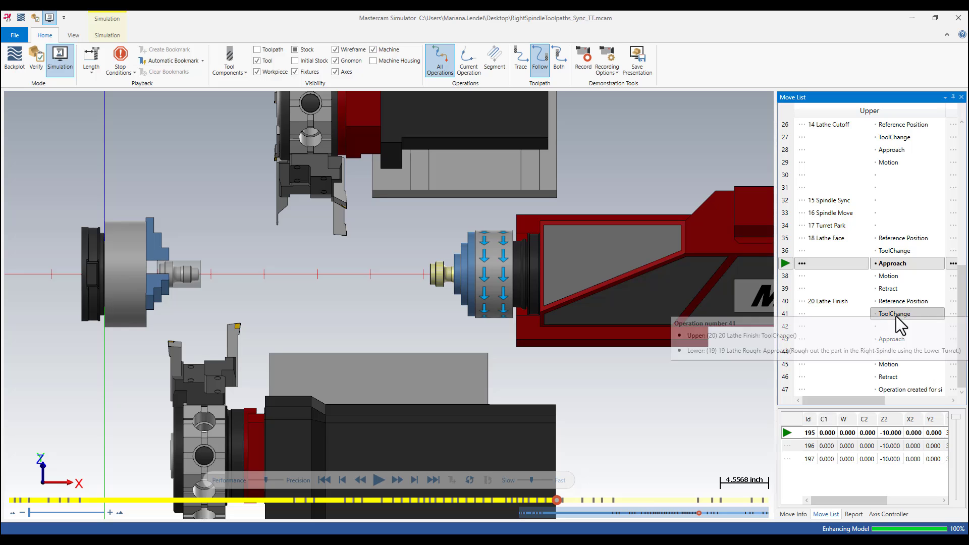
double_click(893, 339)
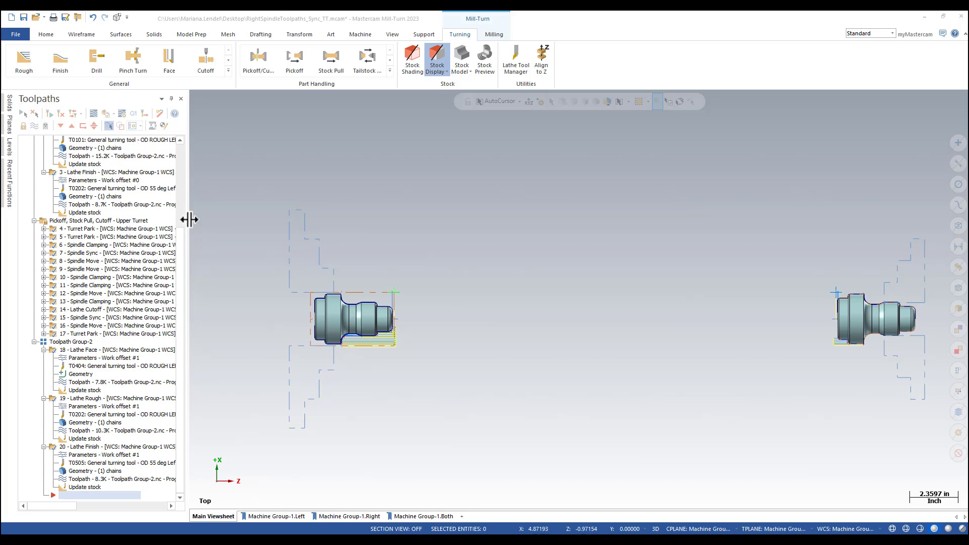
- Open the Machine Reference Position Manager and select the Upper X Only Return position
left_click(163, 126)
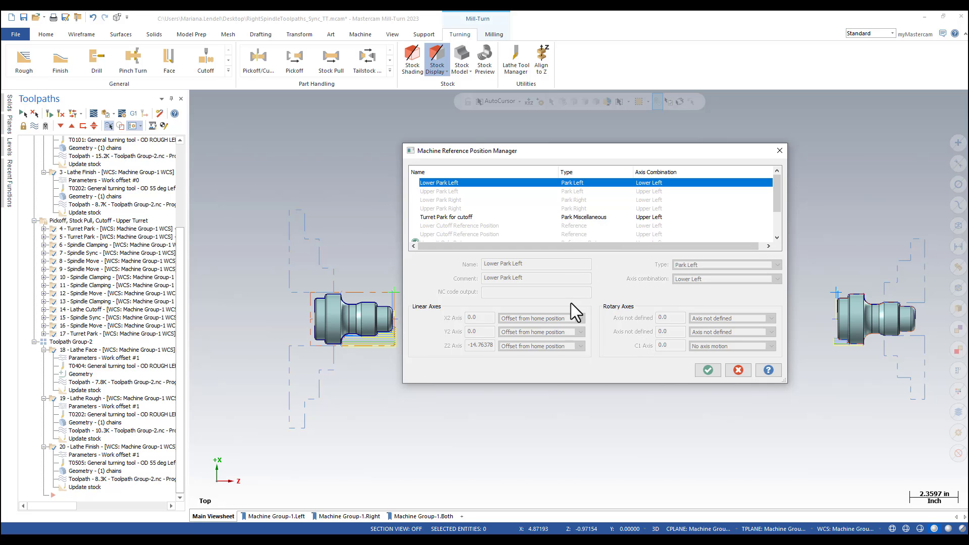
left_click_drag(778, 201, 780, 225)
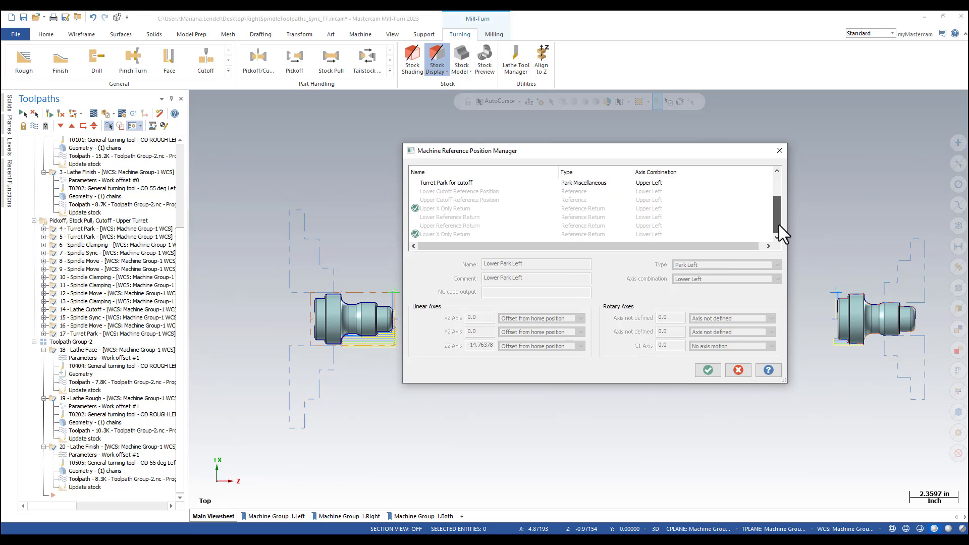
left_click(441, 209)
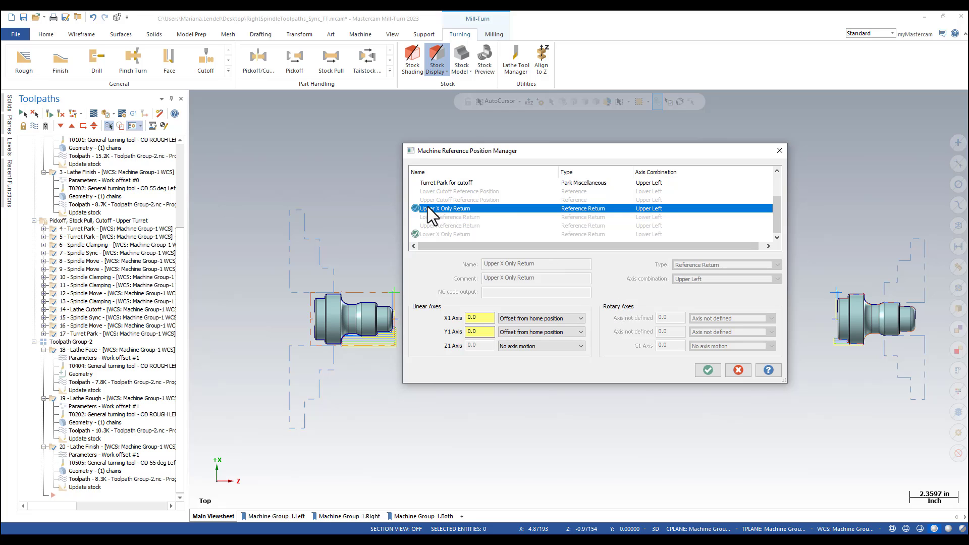
- Duplicate Upper X Only Return as 'Right Spindle Index Position', with the name as its comment
right_click(513, 207)
left_click(548, 225)
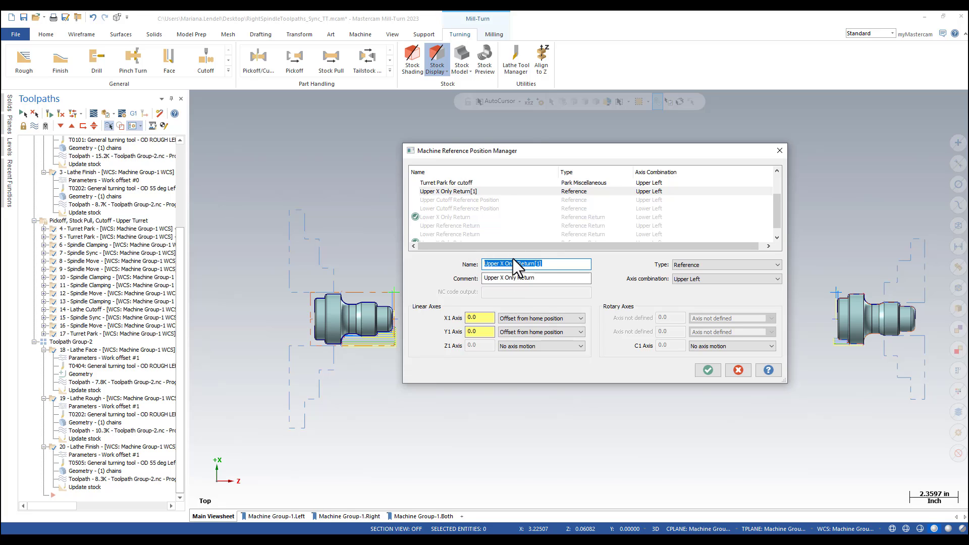
type("Right Spindle Index Position")
key("Tab")
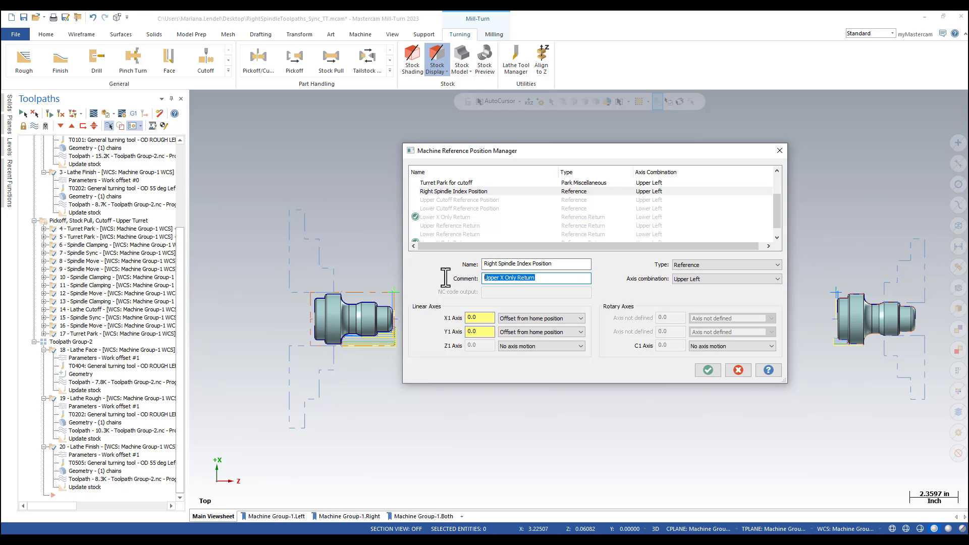
type("Right Spindle Index Position")
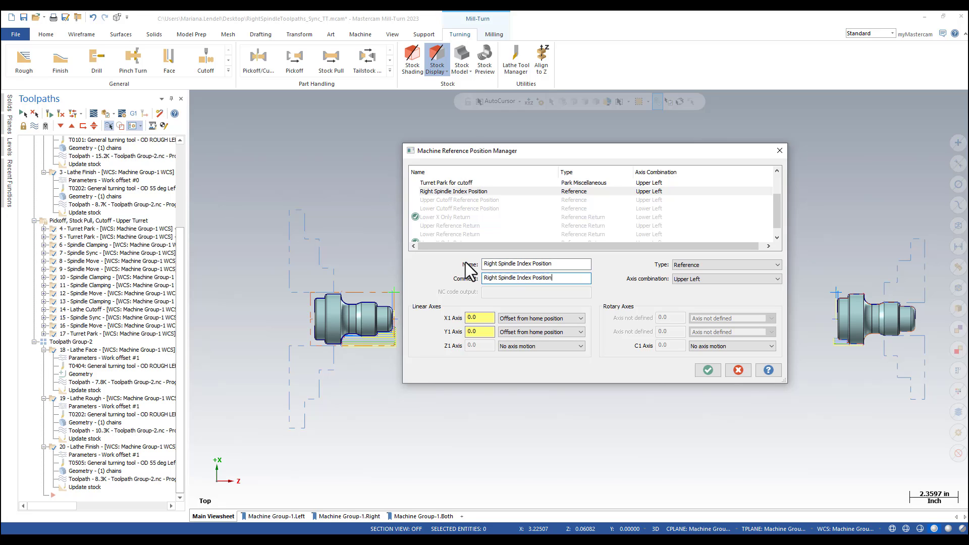
- Keep type Reference, assign Upper Right axes, set Z1 offset from home to 7, and accept
left_click(738, 268)
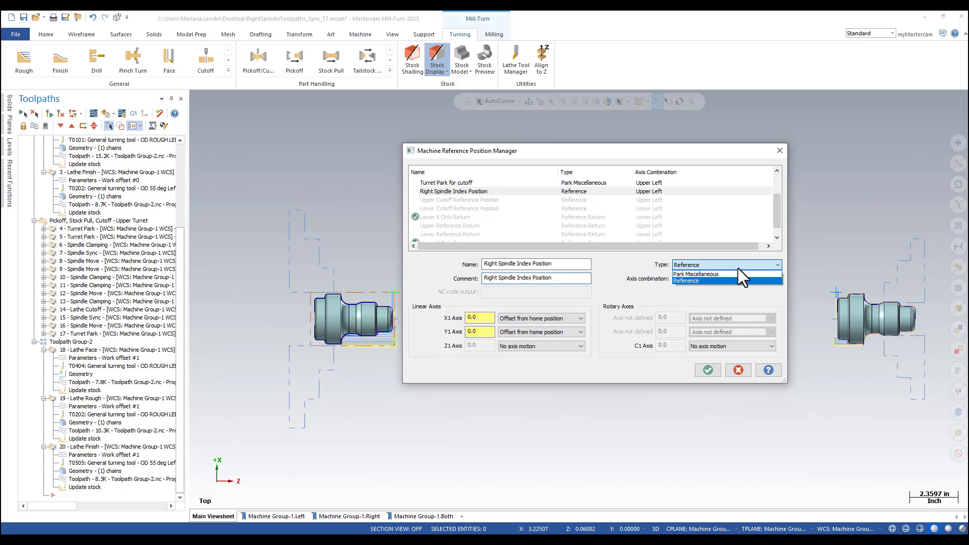
left_click(723, 281)
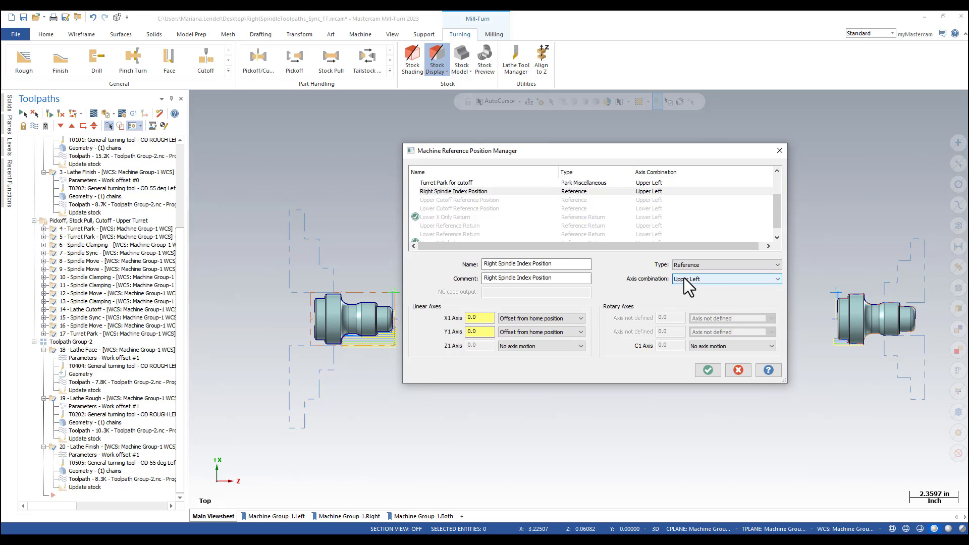
left_click(707, 281)
left_click(709, 295)
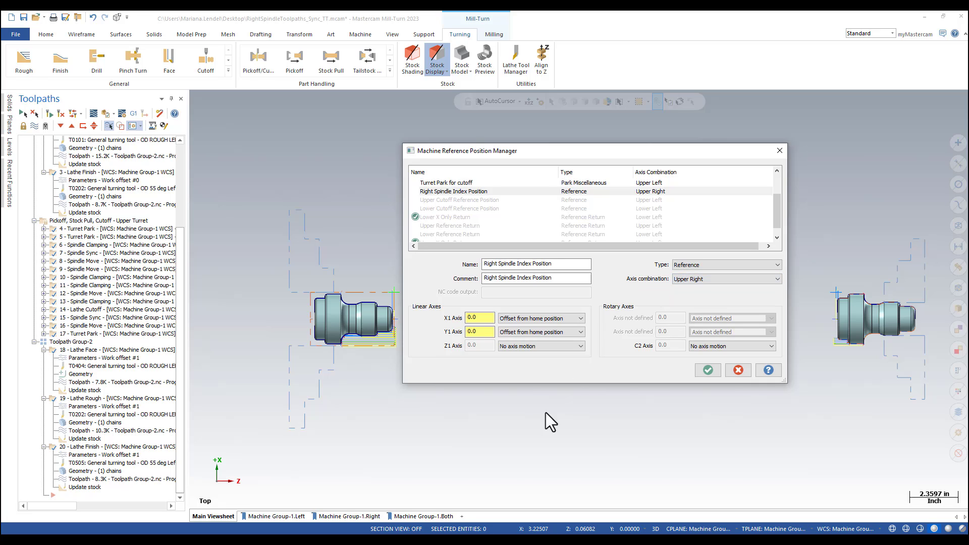
left_click(541, 347)
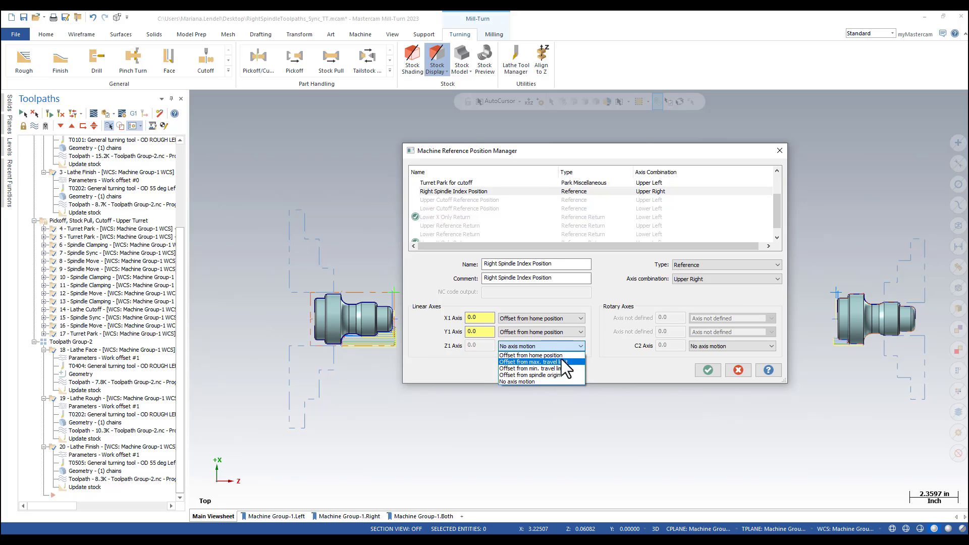
left_click(557, 357)
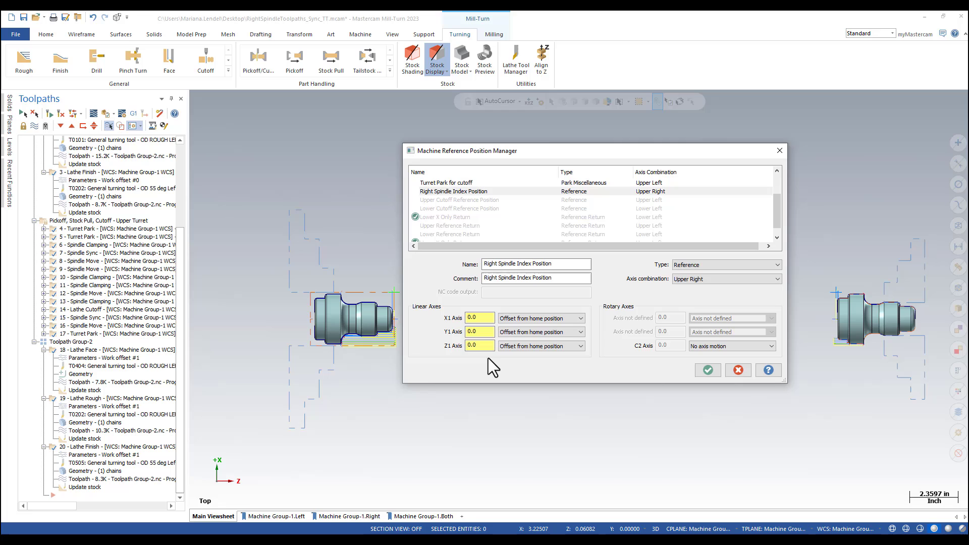
left_click(474, 345)
type("7")
left_click(708, 370)
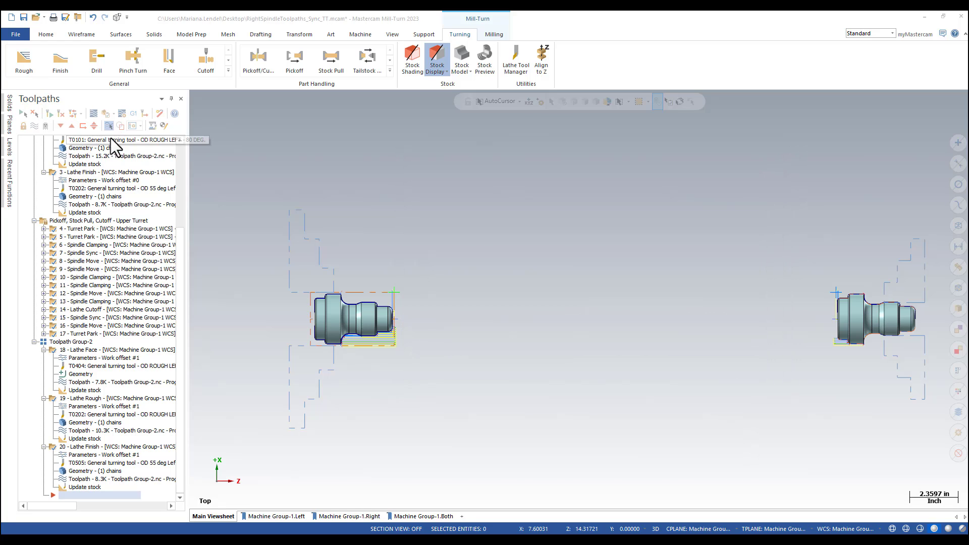
- In Sync Manager, set Lathe Face and Lathe Finish reference position to Right Spindle Index Position, then save
left_click(131, 114)
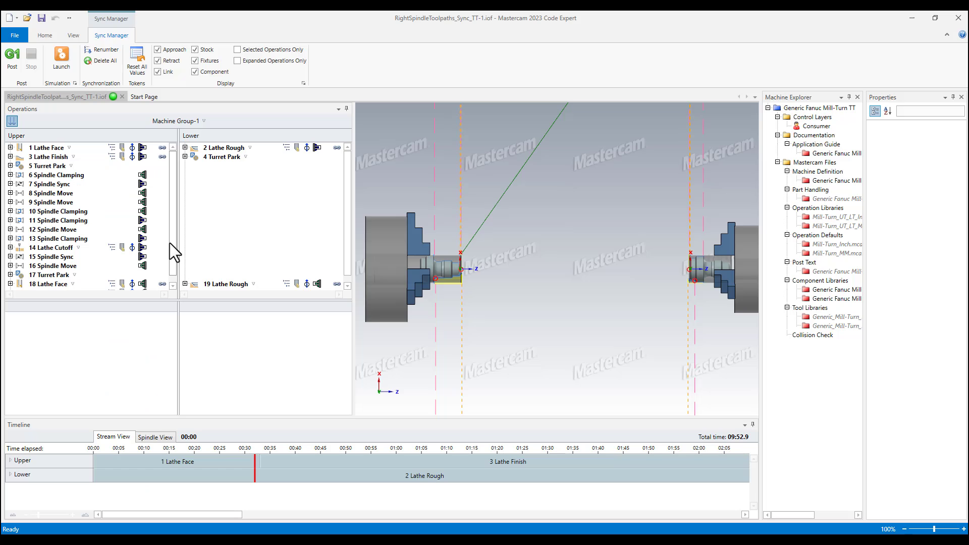
left_click(72, 279)
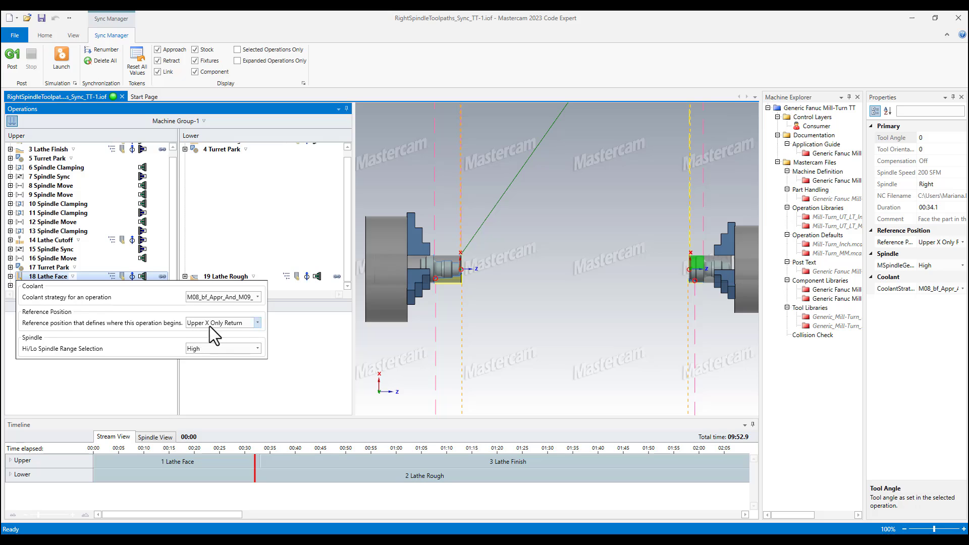
left_click(258, 323)
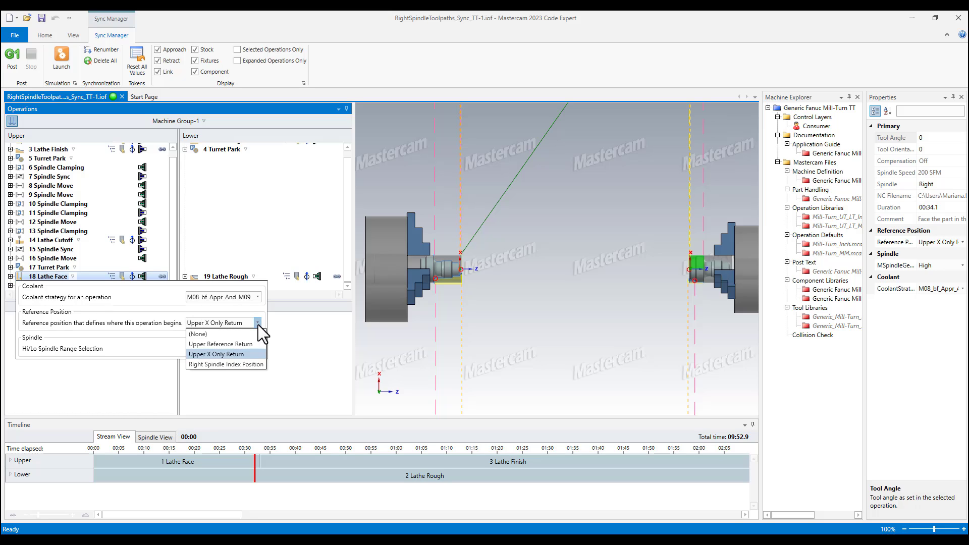
left_click(229, 365)
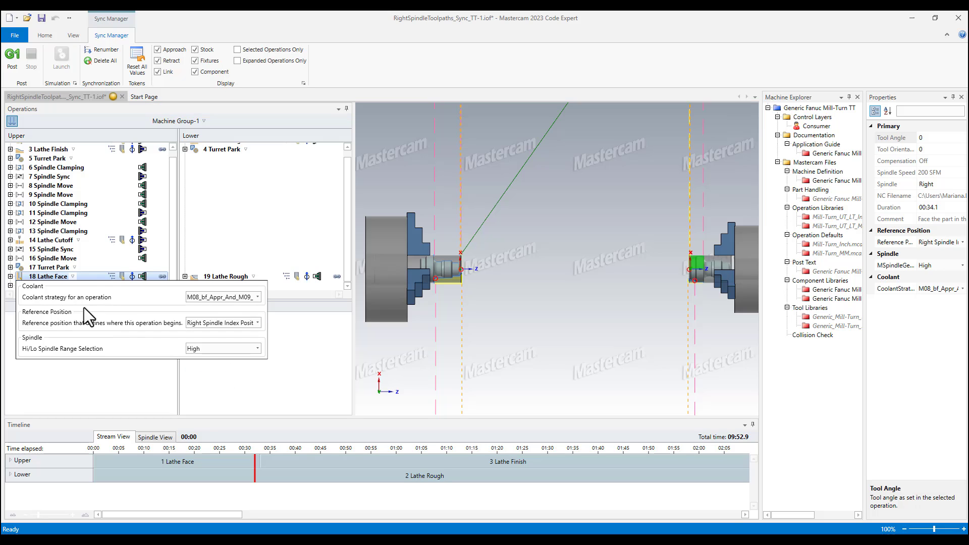
left_click(72, 276)
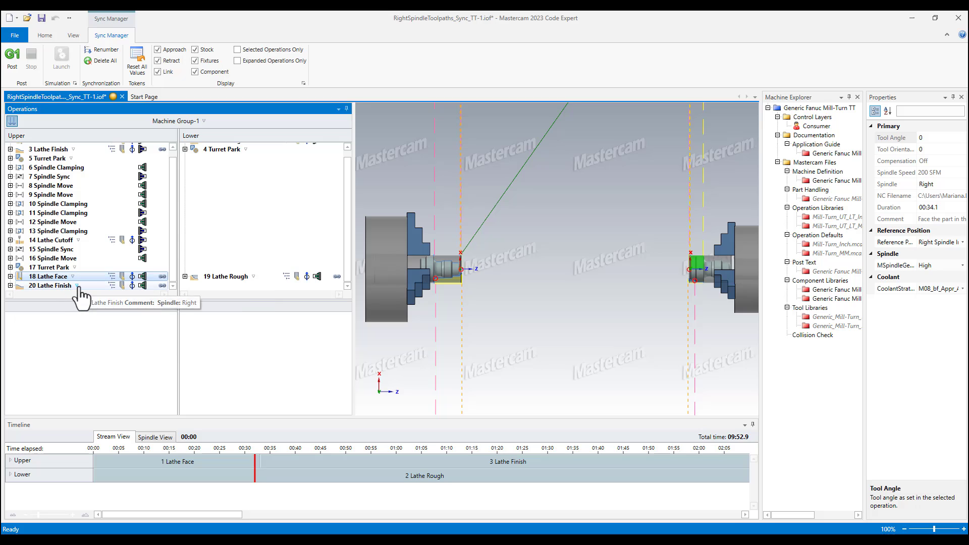
left_click(75, 286)
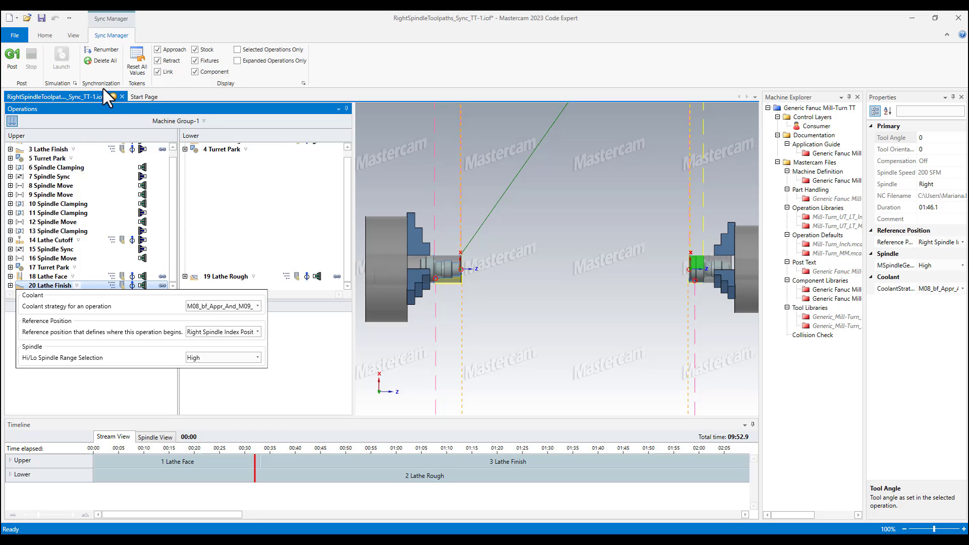
left_click(41, 18)
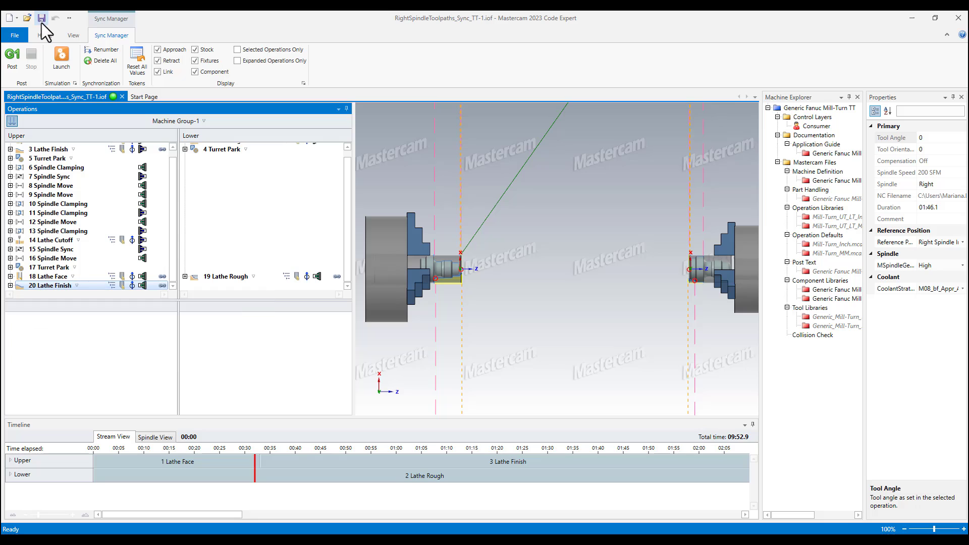
- Relaunch the simulation, jump to the Lathe Face approach (row 37), and zoom in on the right spindle
left_click(61, 57)
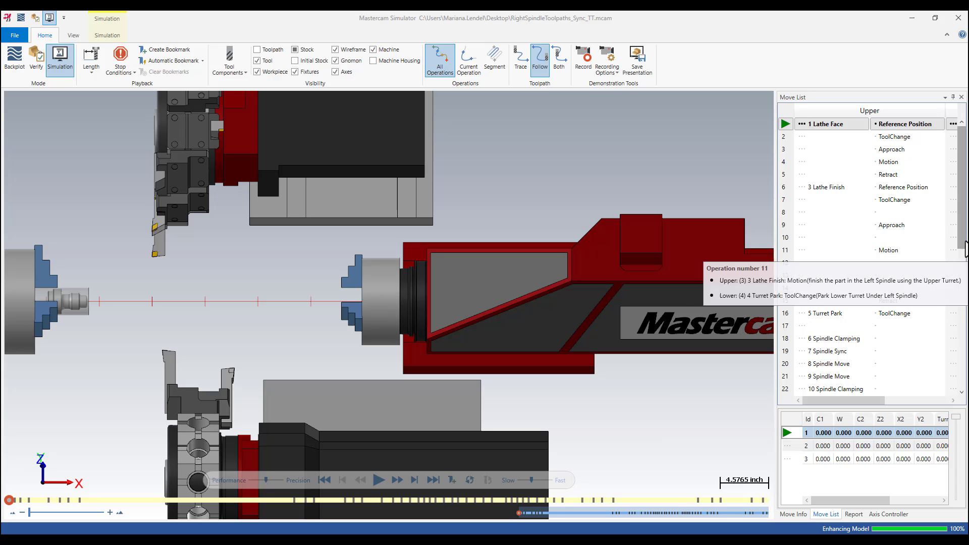
left_click_drag(964, 248, 955, 391)
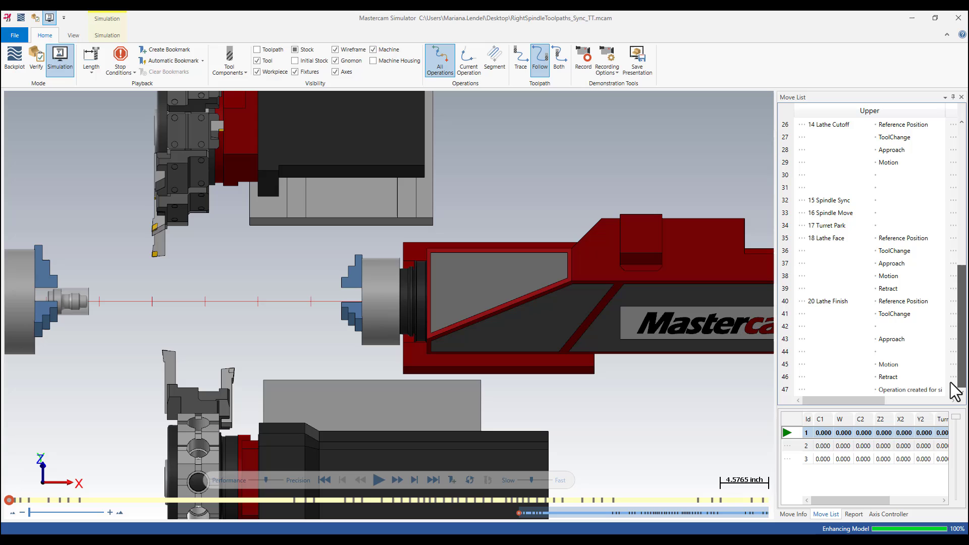
double_click(888, 263)
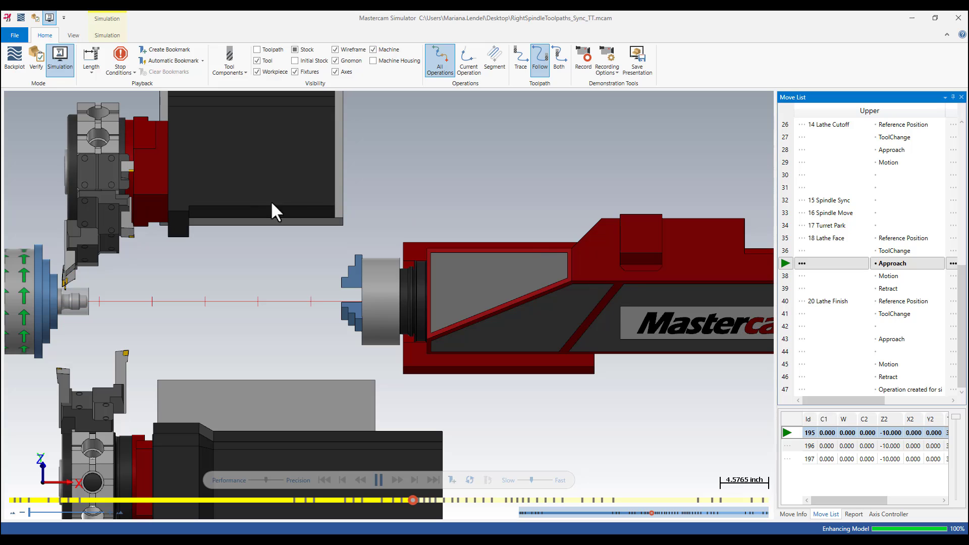
scroll(100, 223, "up", 2)
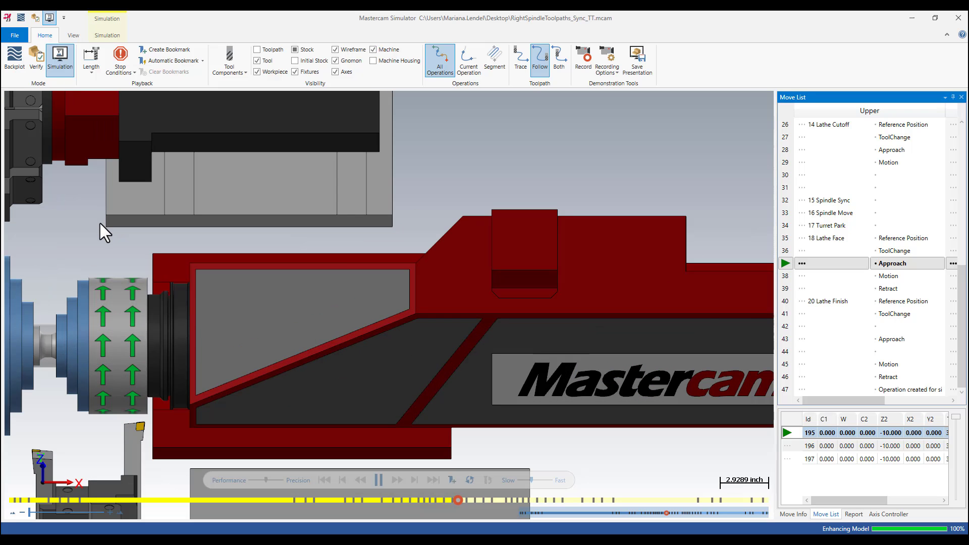